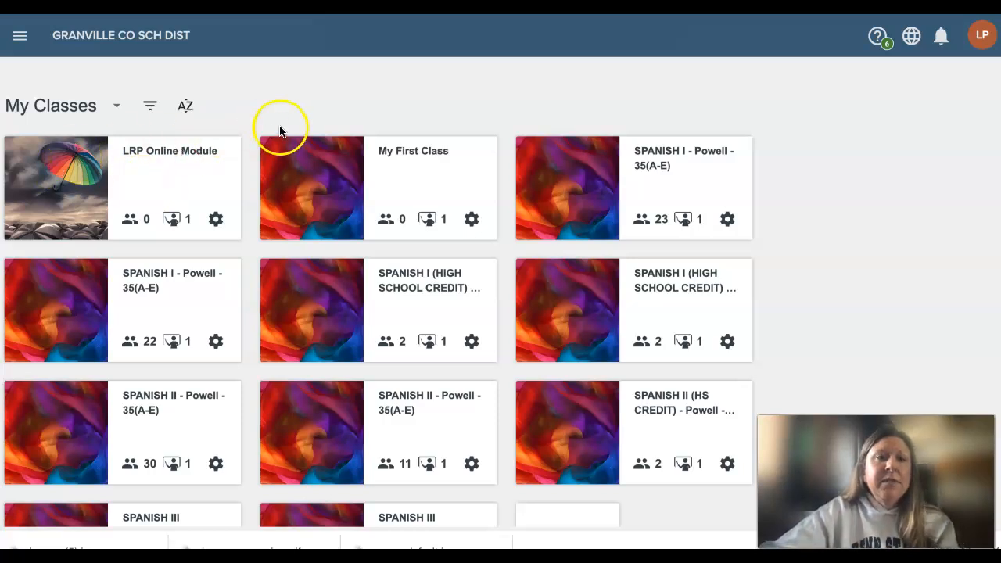
Step: Open the LRP Online Module class, start a session, and exit back to the class list
{"action": "left_click", "coordinate": [144, 166]}
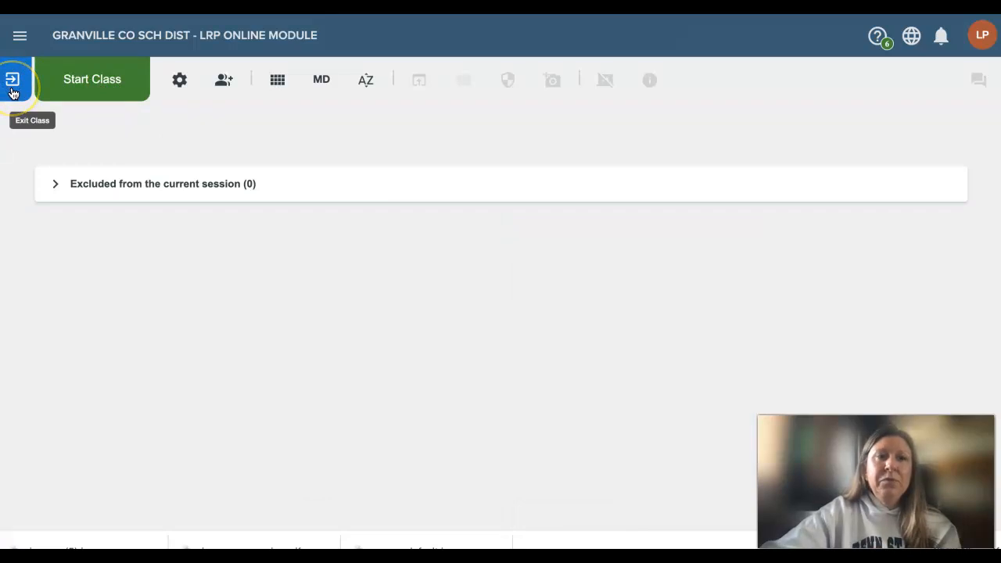
{"action": "left_click", "coordinate": [79, 95]}
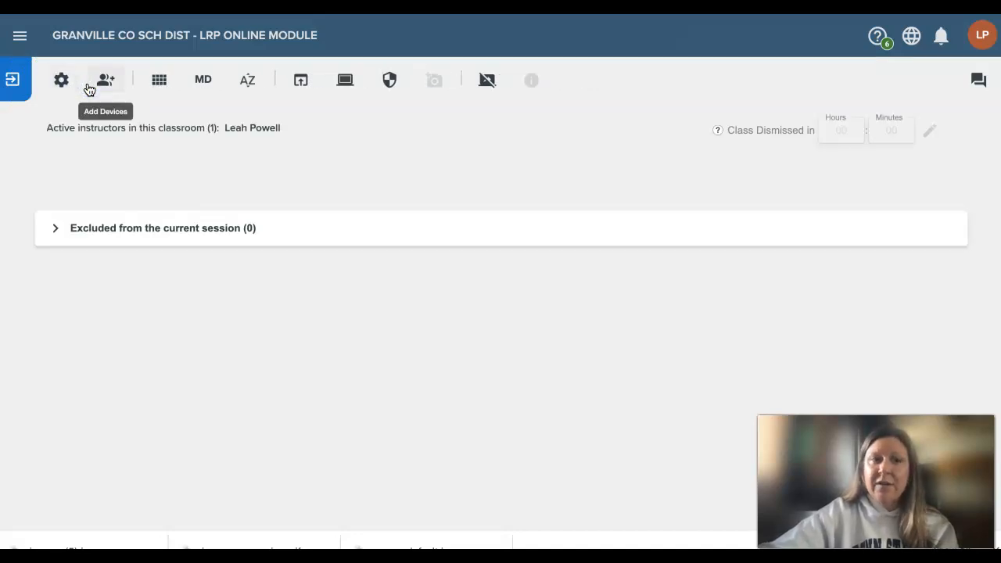
{"action": "left_click", "coordinate": [20, 86]}
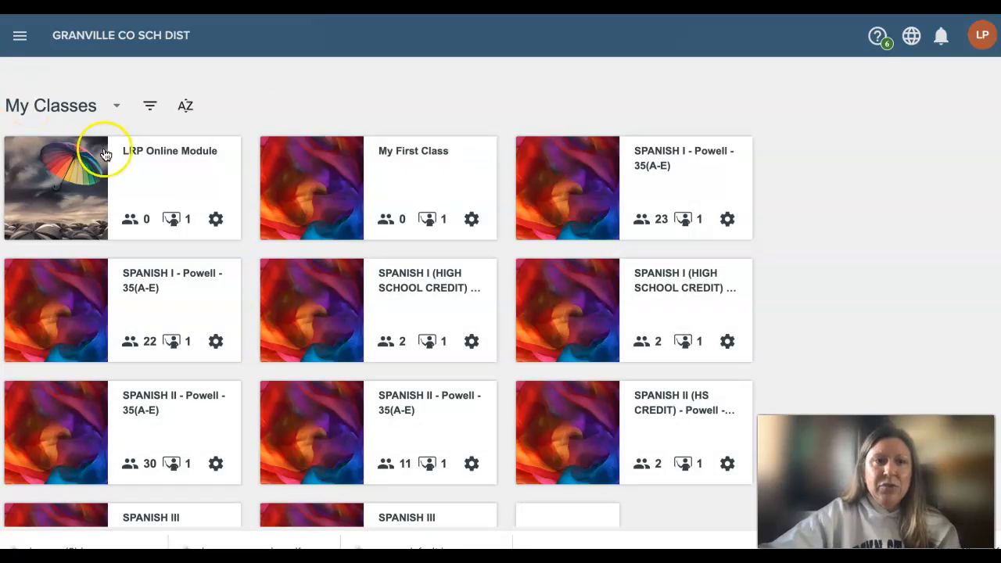
Step: Reopen the LRP Online Module class and search the registered student devices for "demo"
{"action": "left_click", "coordinate": [161, 164]}
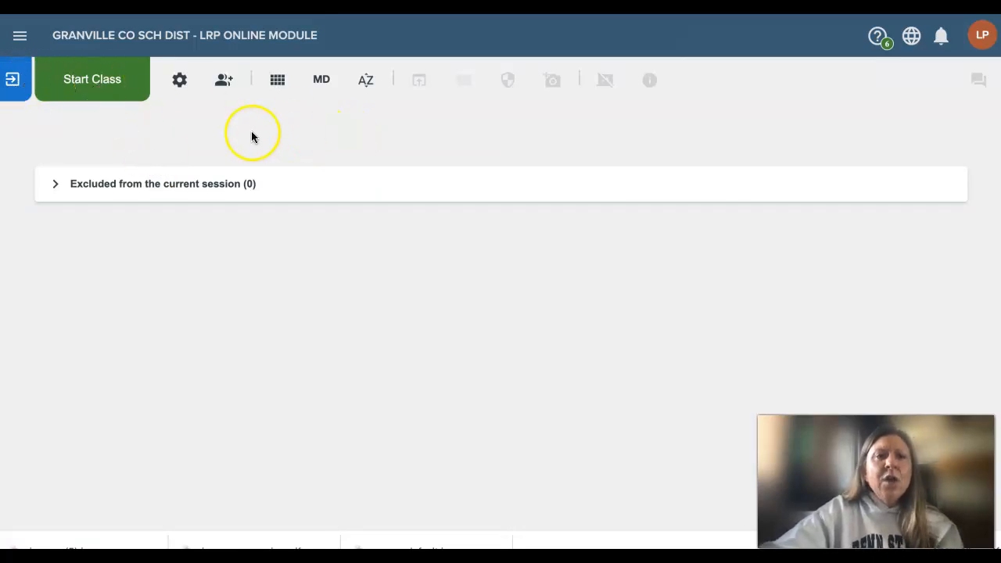
{"action": "left_click", "coordinate": [224, 83]}
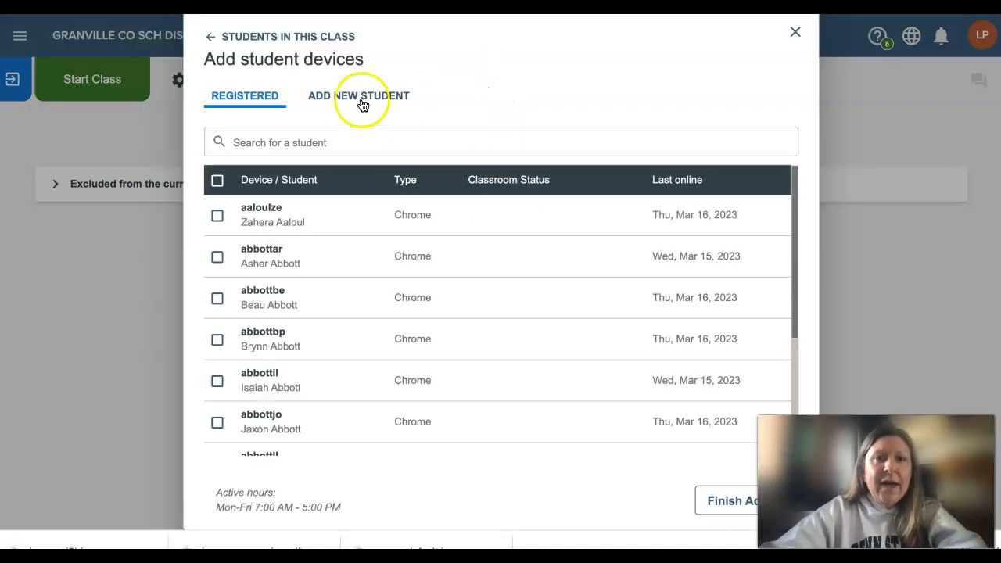
{"action": "left_click", "coordinate": [264, 140]}
{"action": "type", "text": "demo"}
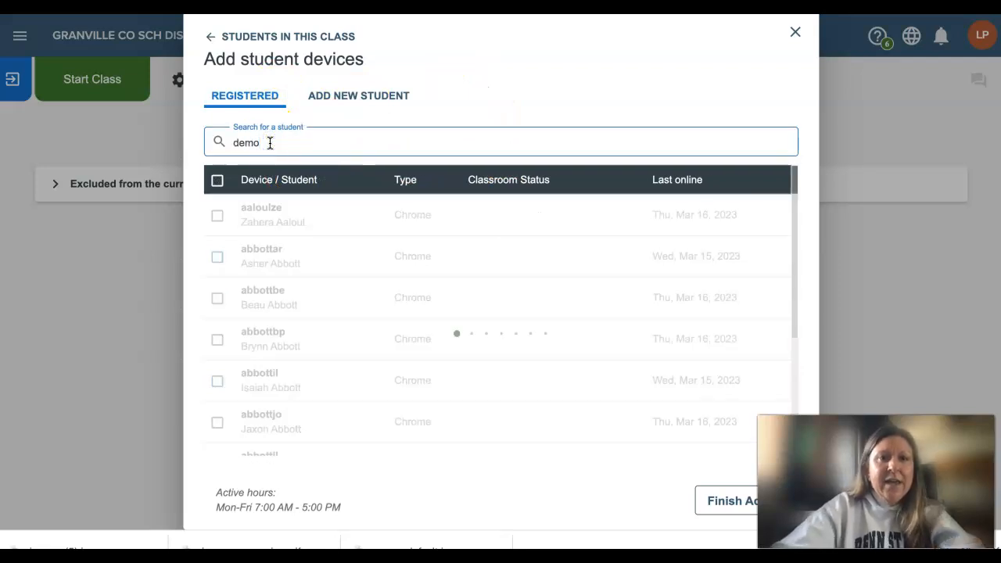
{"action": "left_click", "coordinate": [271, 143]}
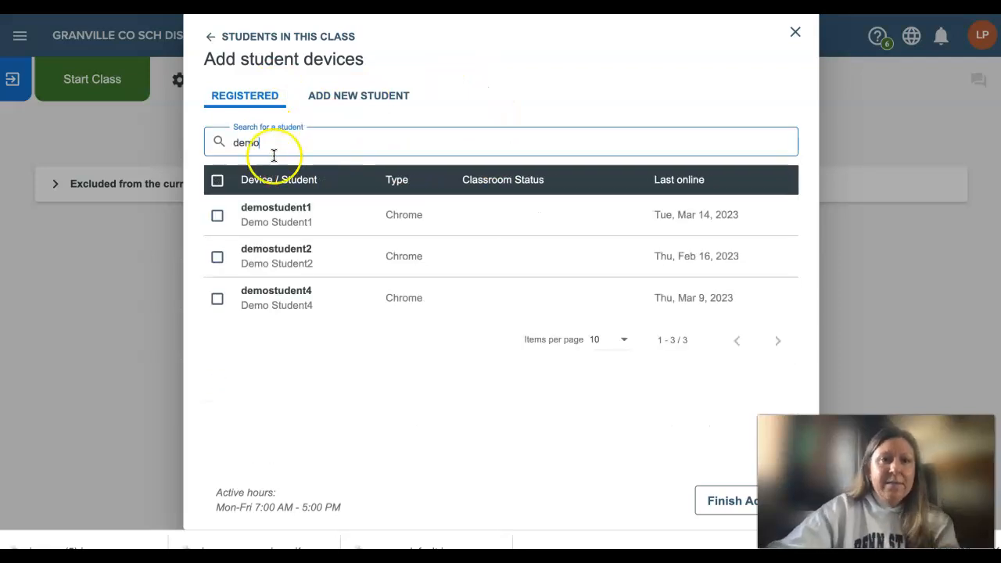
Step: Add demostudent1, demostudent2 and demostudent4 to the class and return to the classroom view
{"action": "left_click", "coordinate": [216, 217]}
{"action": "left_click", "coordinate": [217, 257]}
{"action": "left_click", "coordinate": [217, 298]}
{"action": "left_click", "coordinate": [731, 502]}
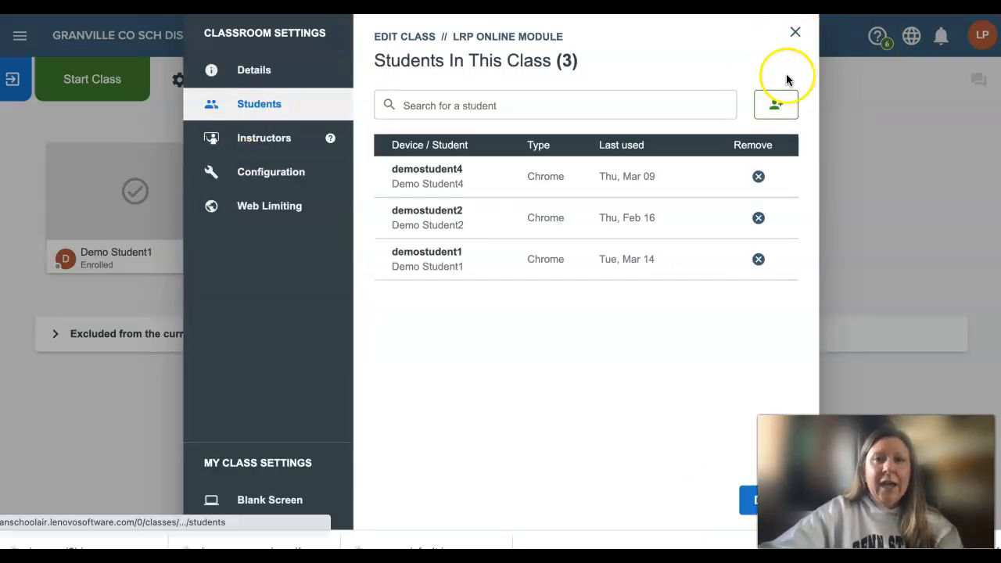
{"action": "left_click", "coordinate": [796, 35]}
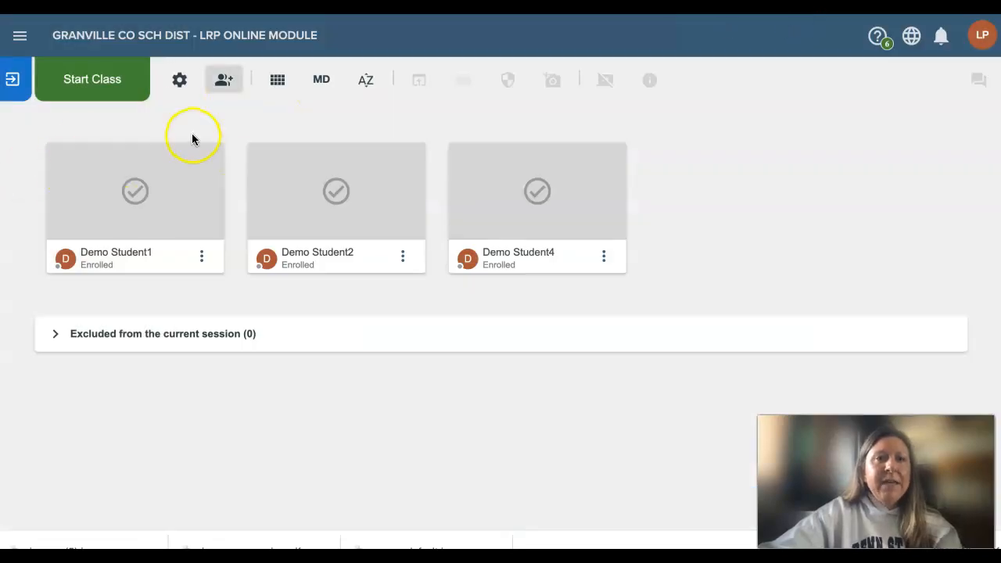
Step: In the classroom settings, rename the class as "LRP Online Module 1st Block" and leave the description empty
{"action": "left_click", "coordinate": [179, 82]}
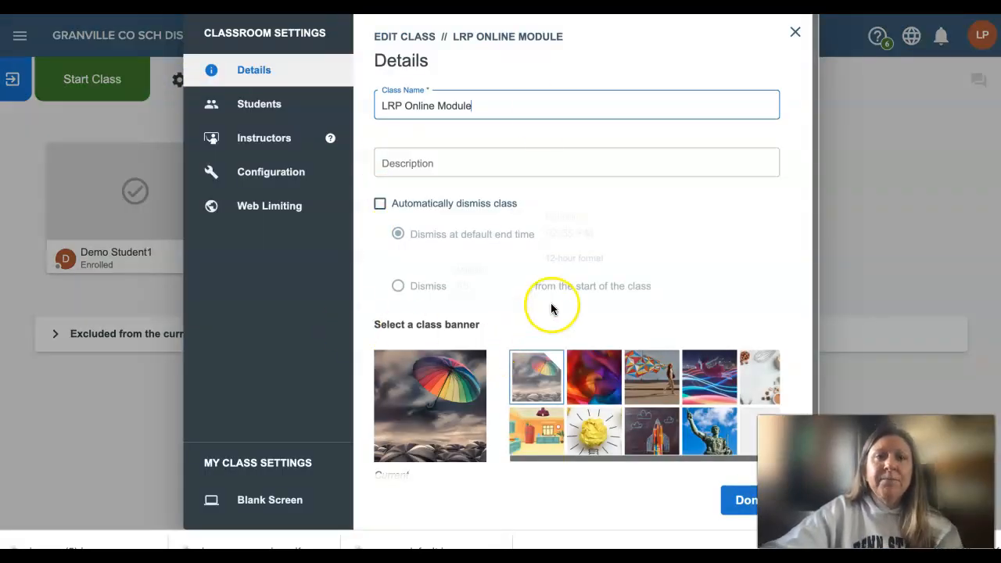
{"action": "left_click", "coordinate": [485, 104]}
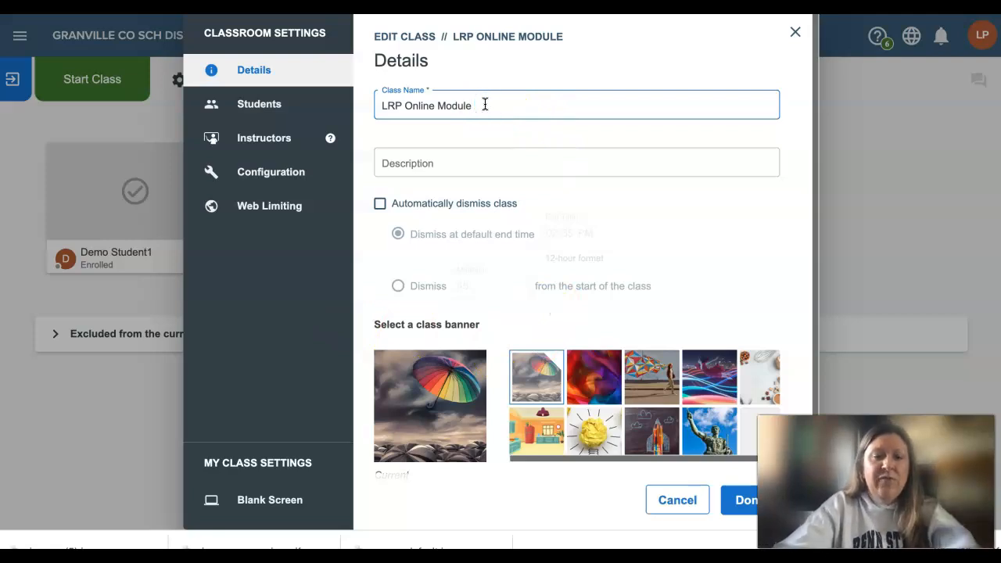
{"action": "type", "text": "1st Block"}
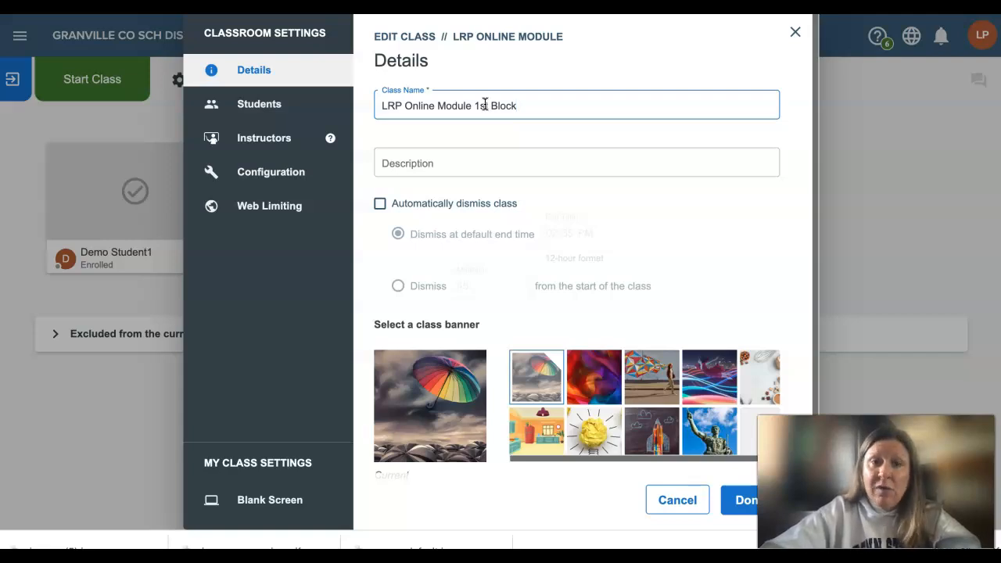
{"action": "left_click", "coordinate": [438, 166]}
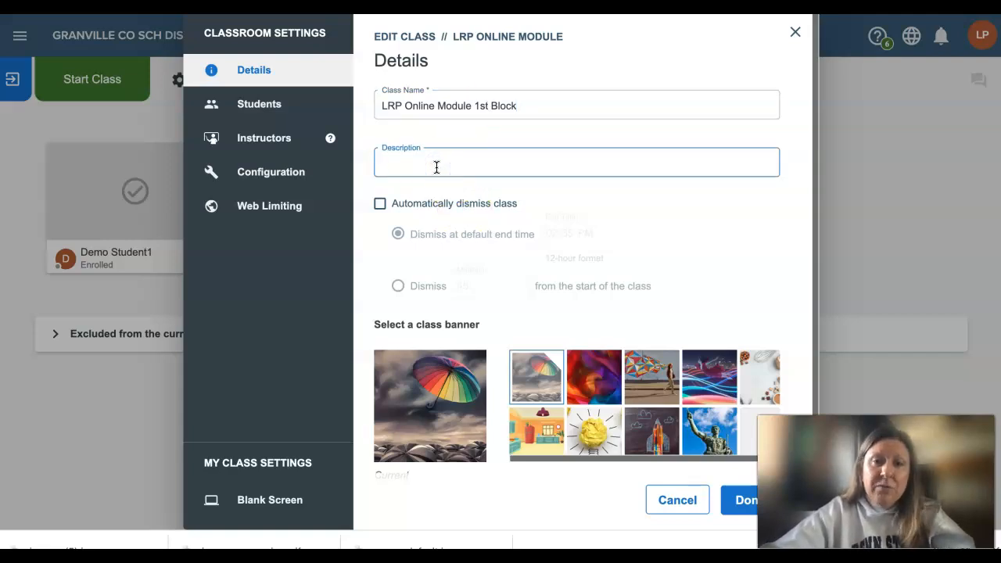
Step: Enable automatic class dismissal with an end time of 09:40 AM, and turn automatic dismissal back off
{"action": "left_click", "coordinate": [378, 206]}
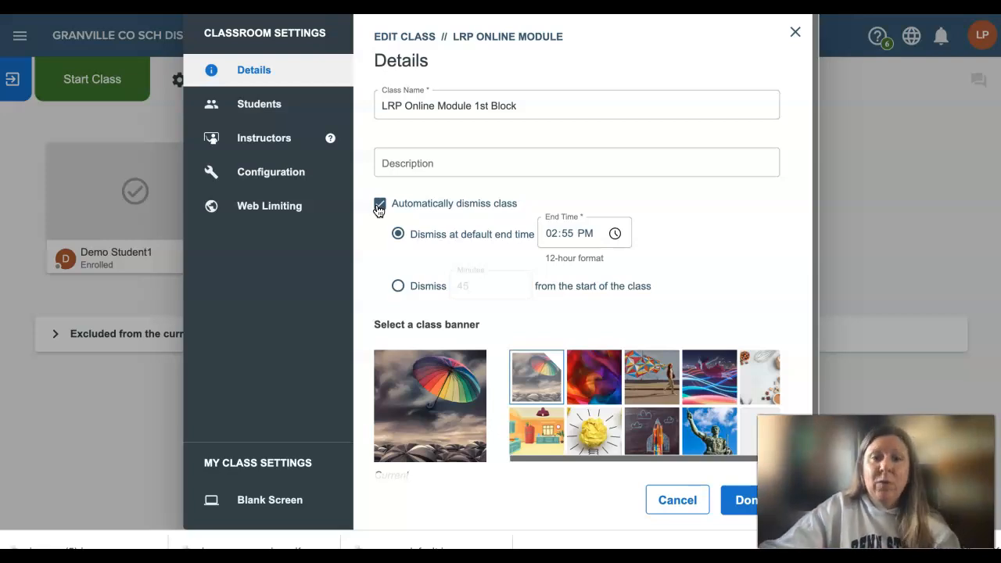
{"action": "left_click", "coordinate": [551, 233]}
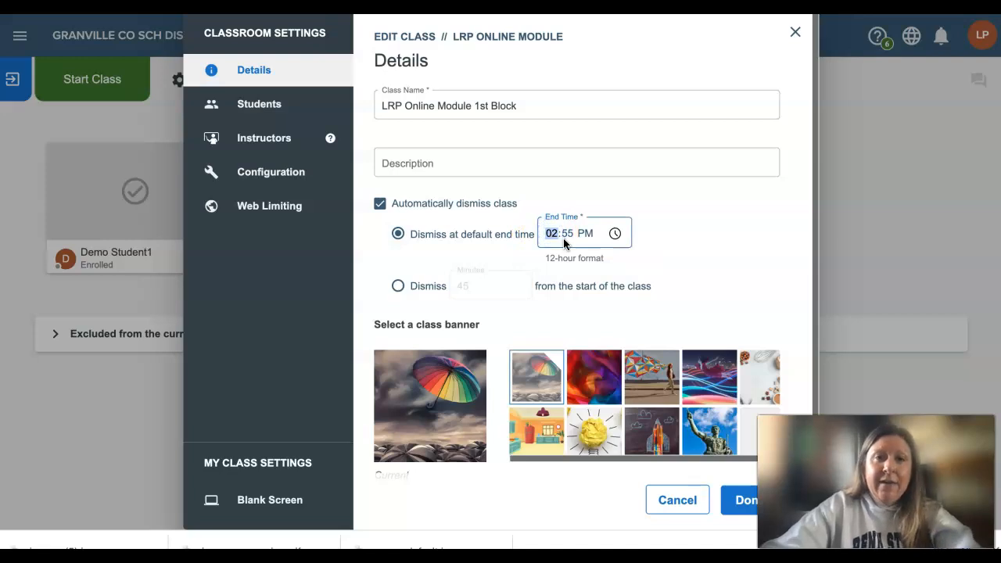
{"action": "type", "text": "9"}
{"action": "type", "text": "40"}
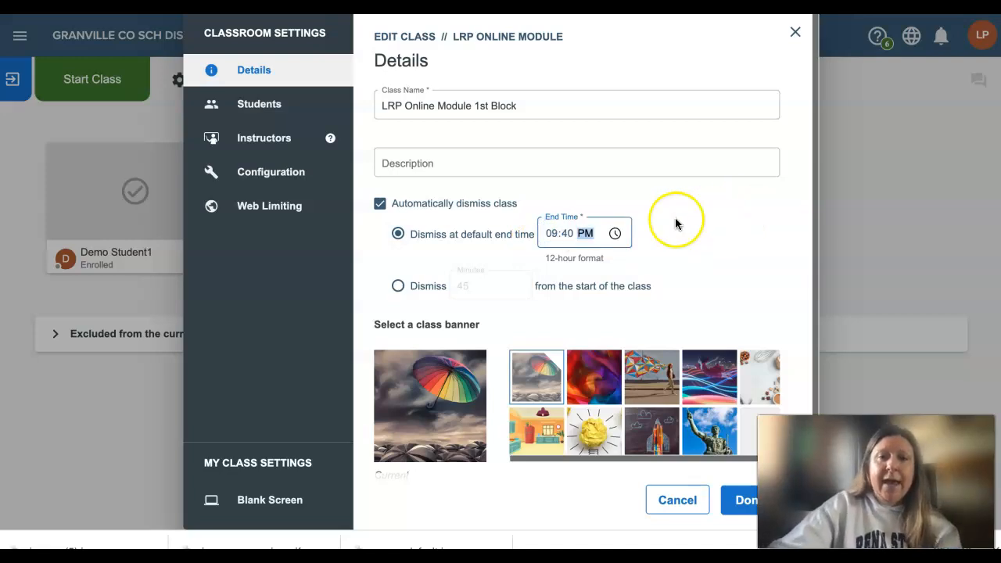
{"action": "type", "text": "a"}
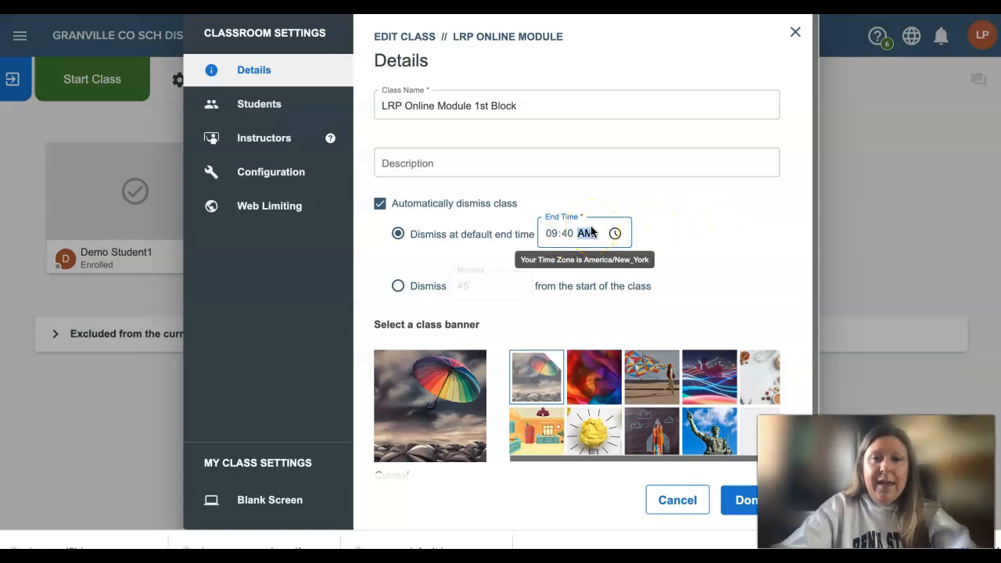
{"action": "left_click", "coordinate": [716, 243]}
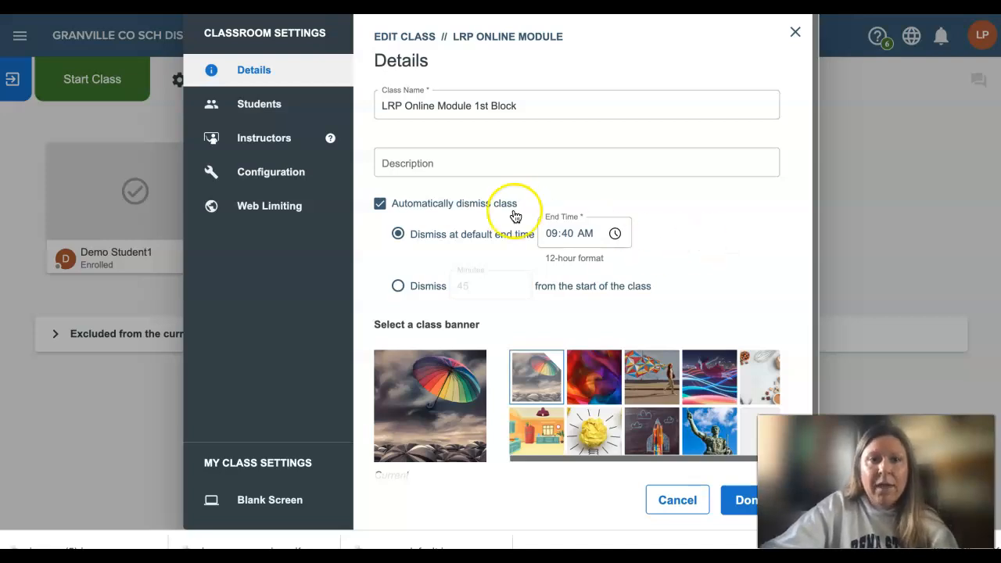
{"action": "left_click", "coordinate": [379, 208]}
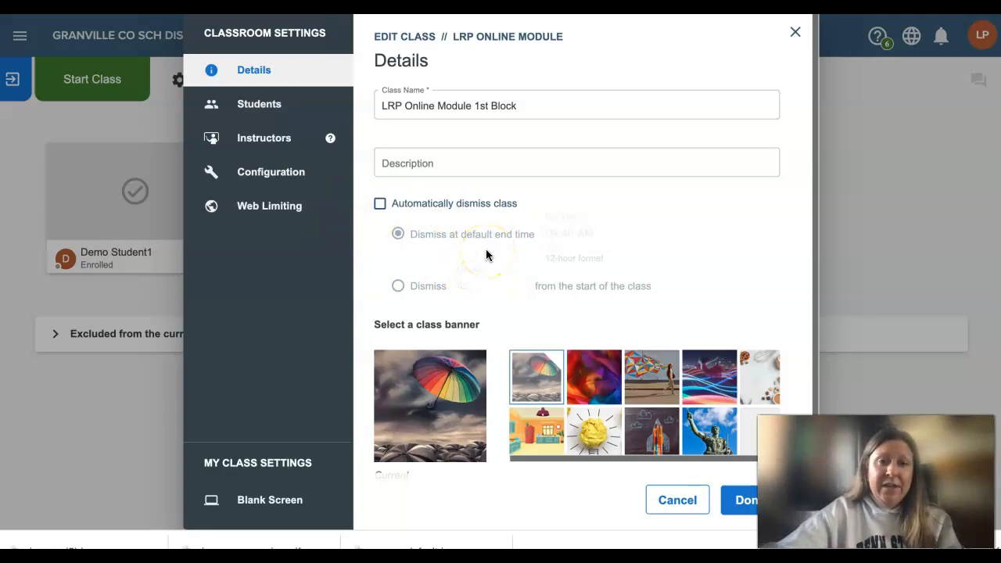
Step: Look through the class banner choices, keep the umbrella banner, and save the class details
{"action": "scroll", "coordinate": [570, 395], "scroll_direction": "down", "scroll_amount": 1}
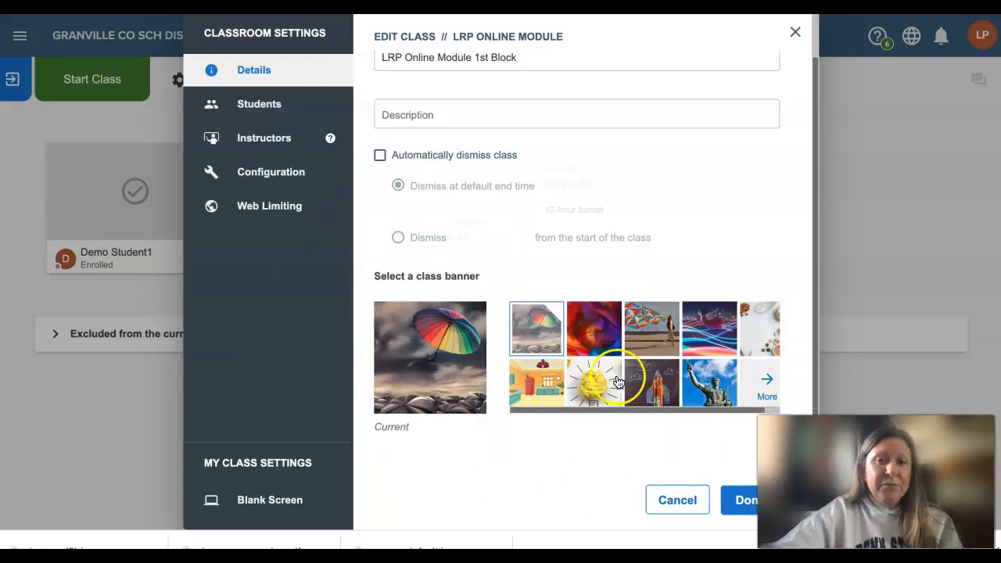
{"action": "scroll", "coordinate": [673, 381], "scroll_direction": "right", "scroll_amount": 2}
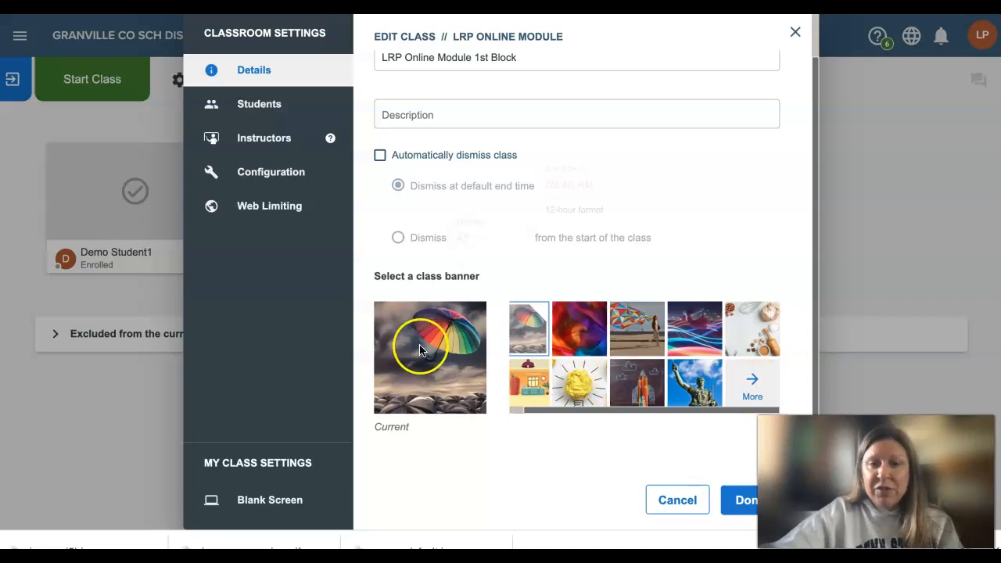
{"action": "left_click", "coordinate": [738, 501]}
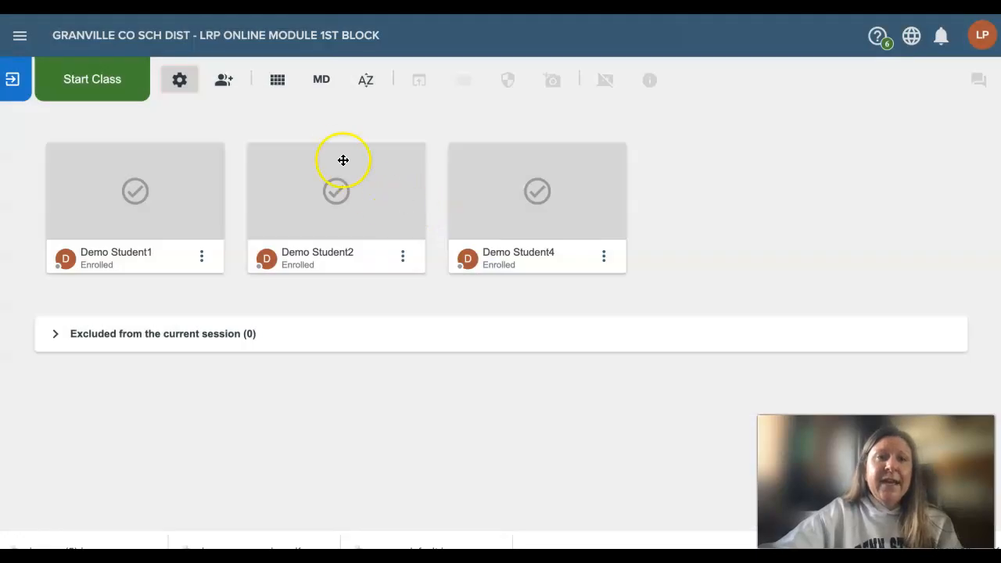
Step: Review the list of enrolled students in the classroom settings and close the settings
{"action": "left_click", "coordinate": [179, 81]}
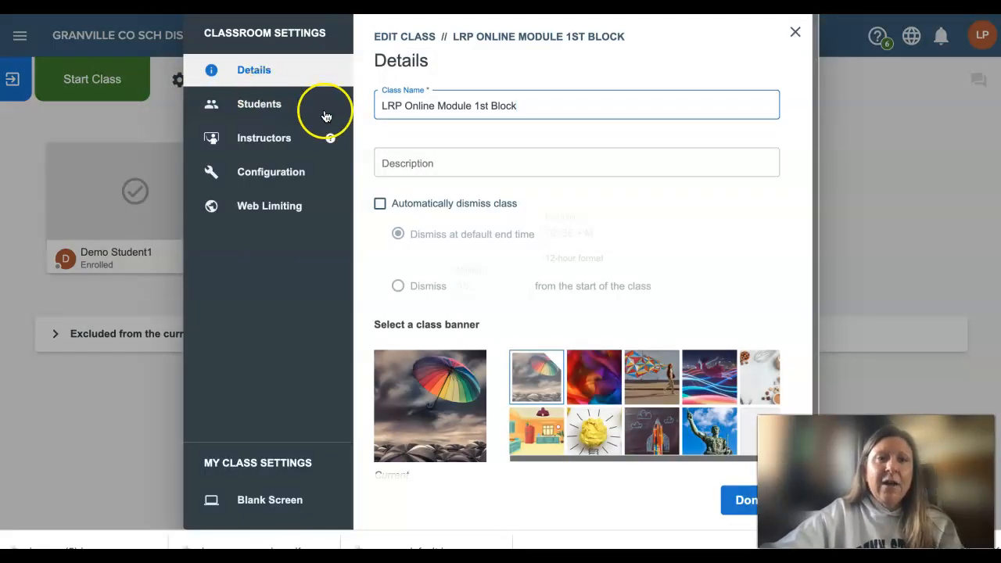
{"action": "left_click", "coordinate": [278, 107]}
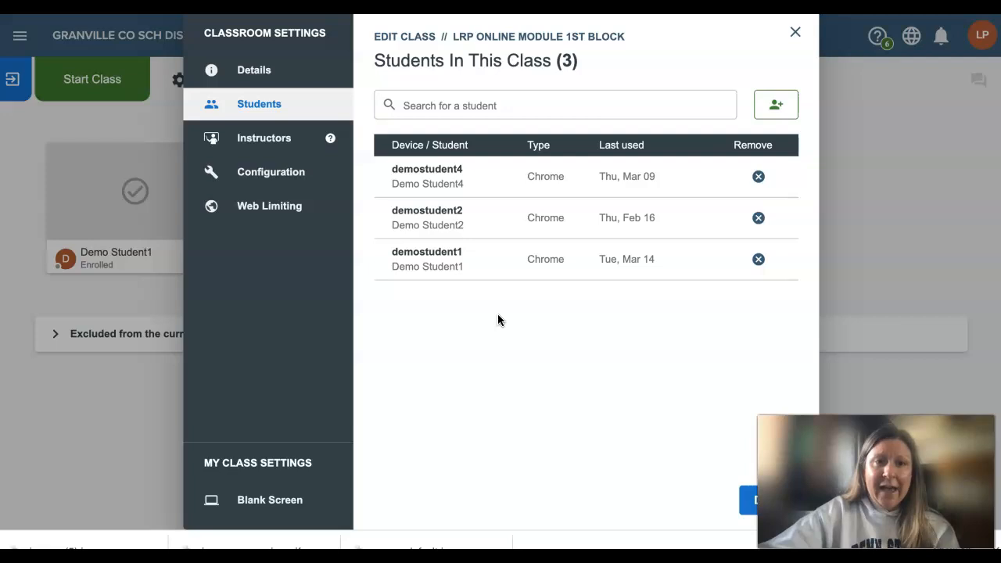
{"action": "left_click", "coordinate": [749, 504]}
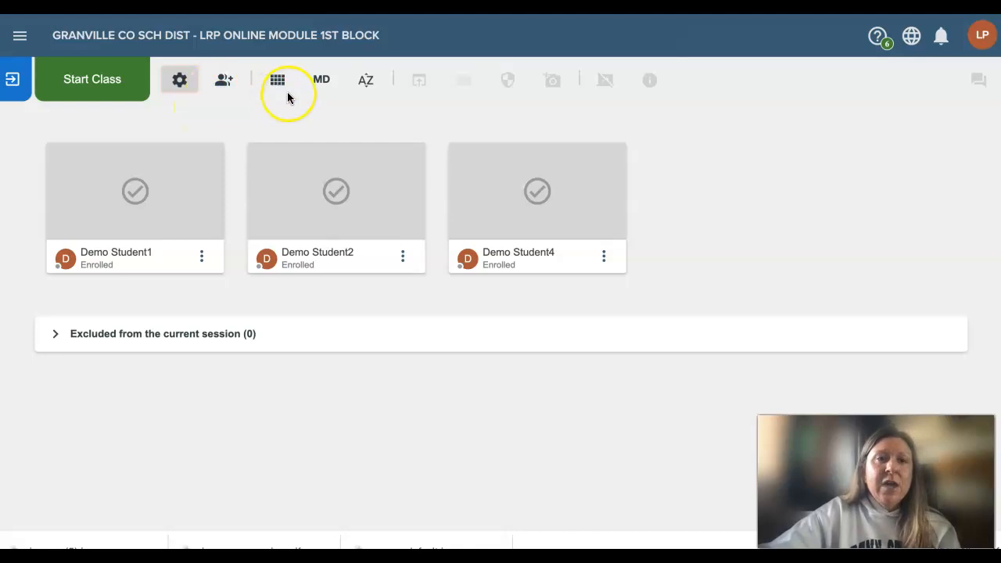
Step: Preview the class in List View and Group View, and return to Grid View
{"action": "left_click", "coordinate": [338, 121]}
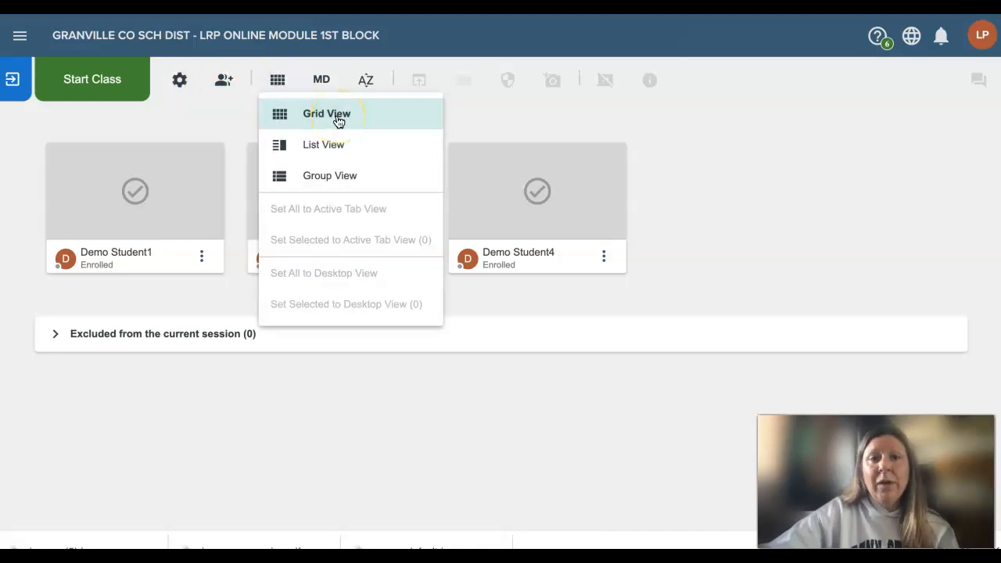
{"action": "left_click", "coordinate": [327, 155]}
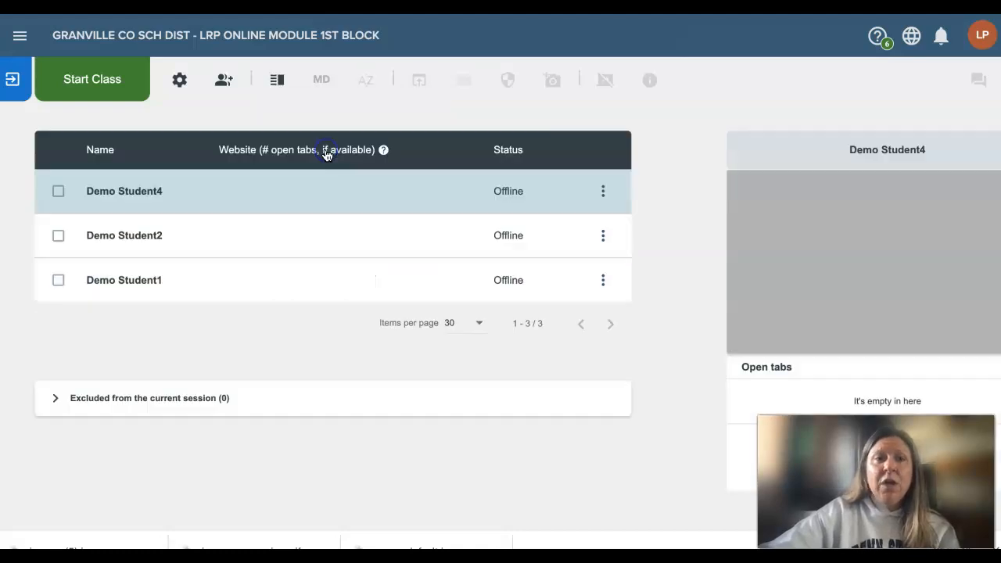
{"action": "left_click", "coordinate": [223, 80]}
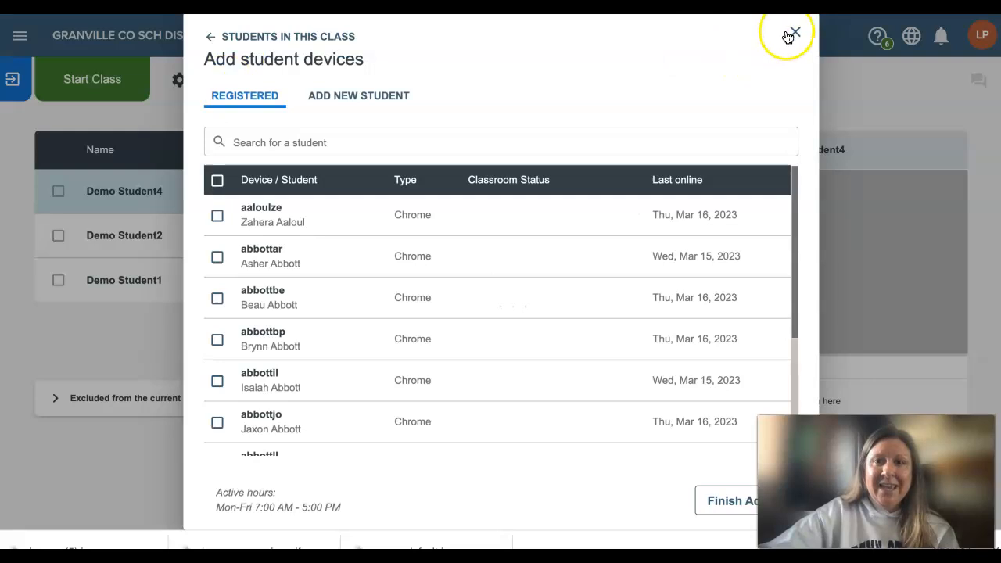
{"action": "left_click", "coordinate": [794, 32]}
{"action": "left_click", "coordinate": [277, 81]}
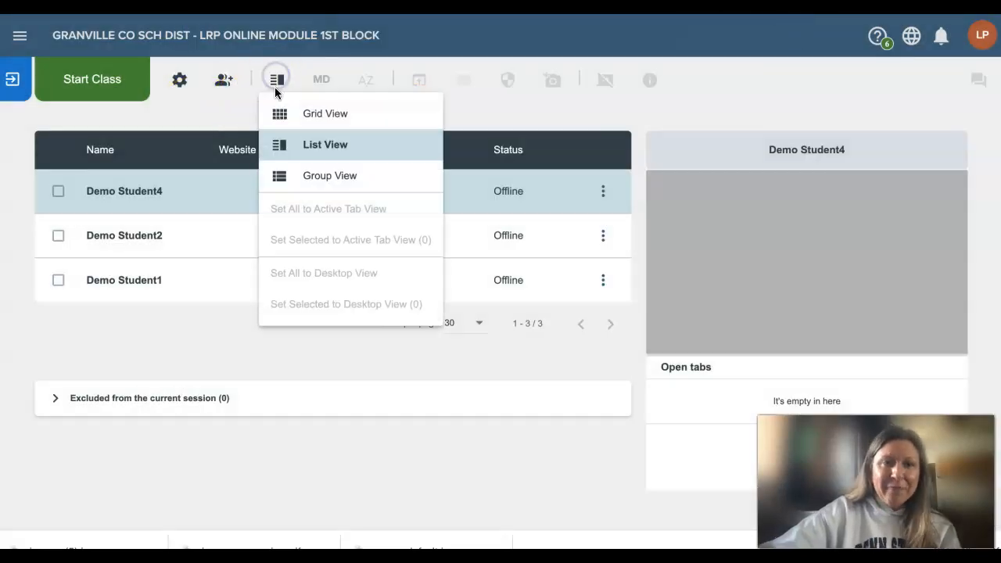
{"action": "left_click", "coordinate": [302, 180]}
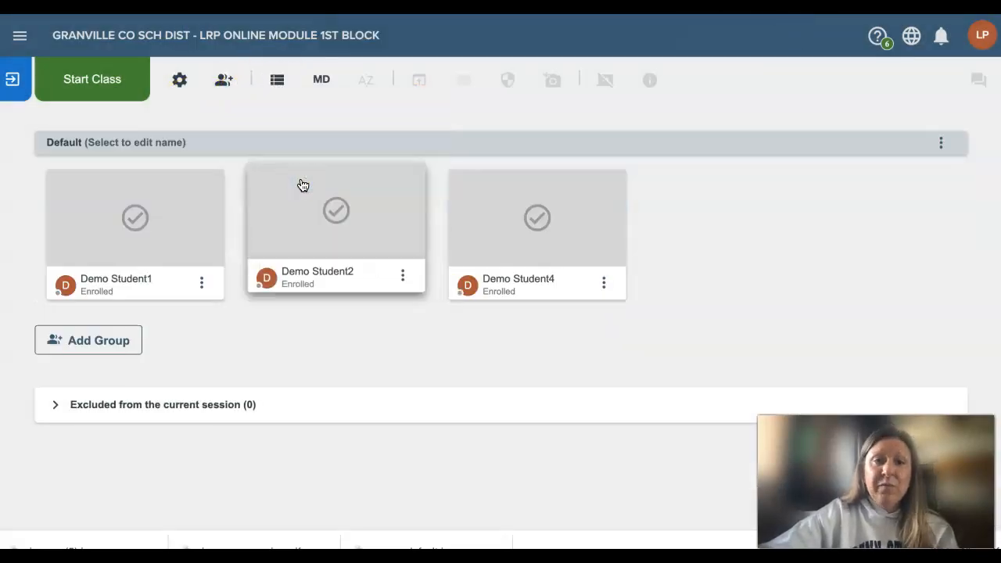
{"action": "left_click", "coordinate": [283, 82]}
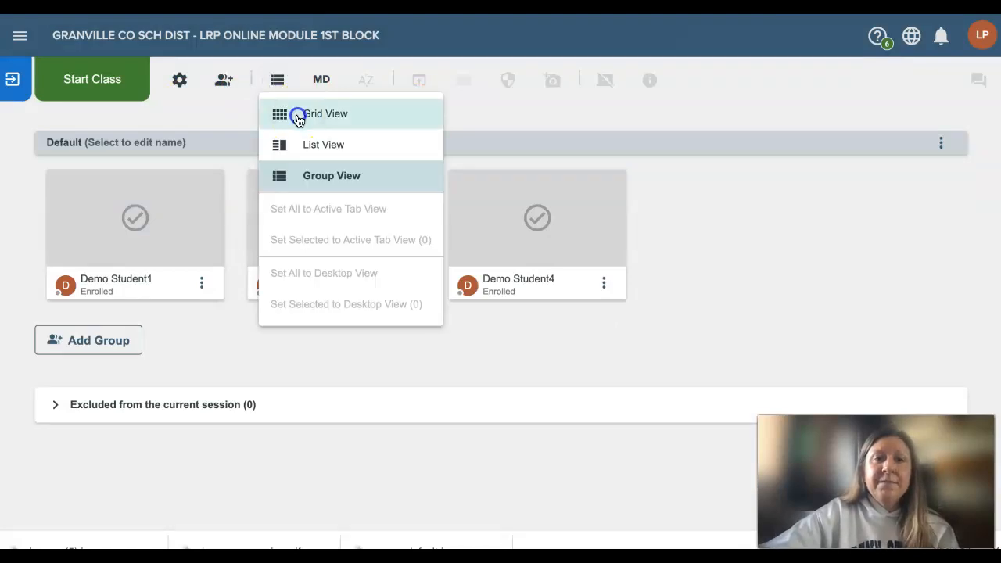
{"action": "left_click", "coordinate": [298, 118]}
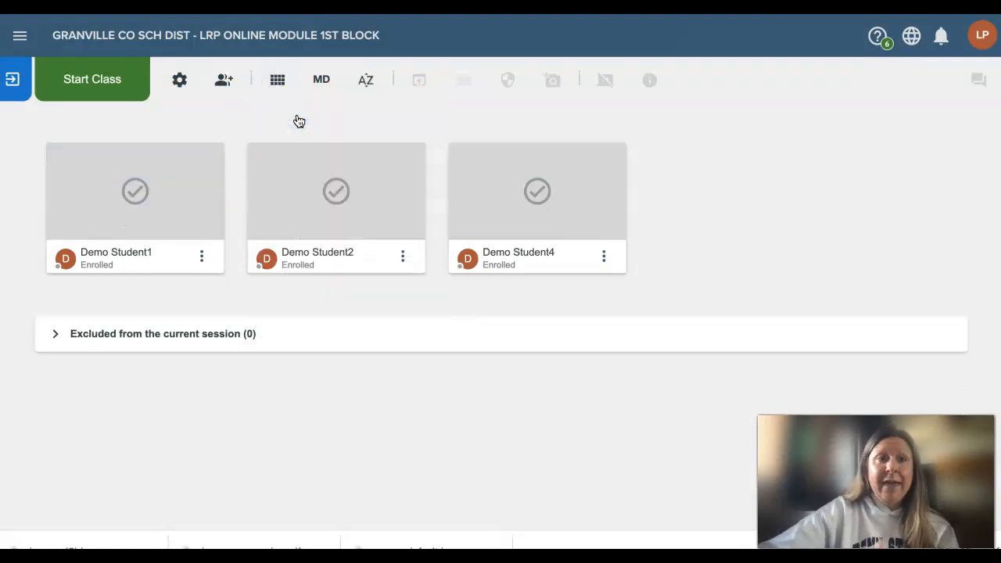
Step: Try the X-Large student thumbnail size and settle on X-Small
{"action": "left_click", "coordinate": [326, 82]}
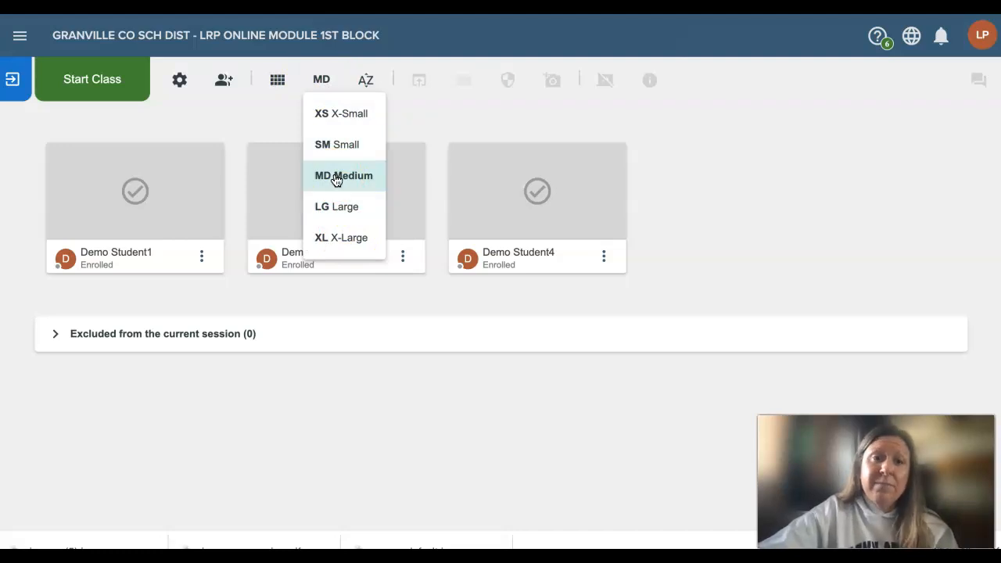
{"action": "left_click", "coordinate": [326, 236]}
{"action": "left_click", "coordinate": [363, 86]}
{"action": "left_click", "coordinate": [322, 79]}
{"action": "left_click", "coordinate": [344, 103]}
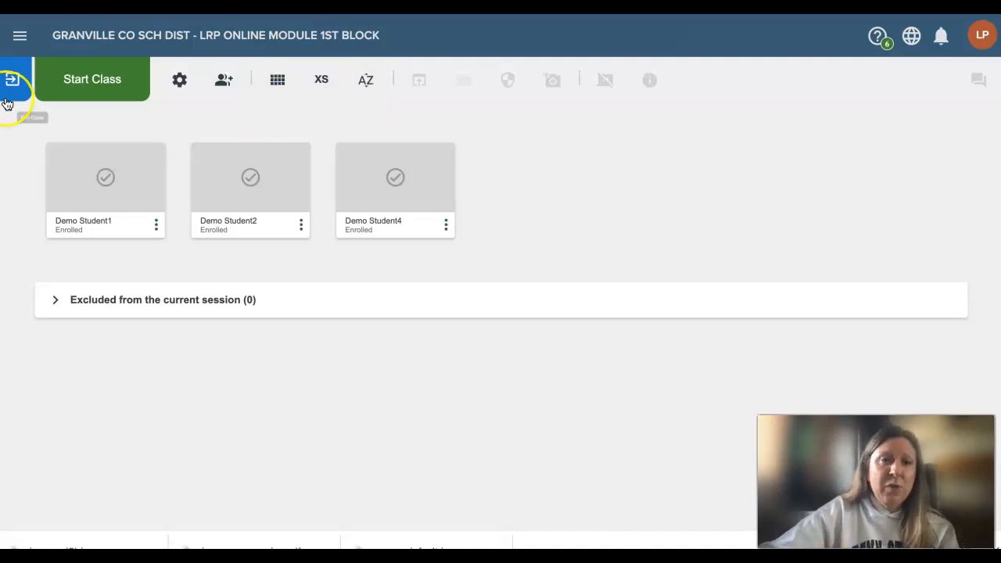
Step: Expand the section of students excluded from the current session and try to move Demo Student2 into it
{"action": "left_click", "coordinate": [134, 308]}
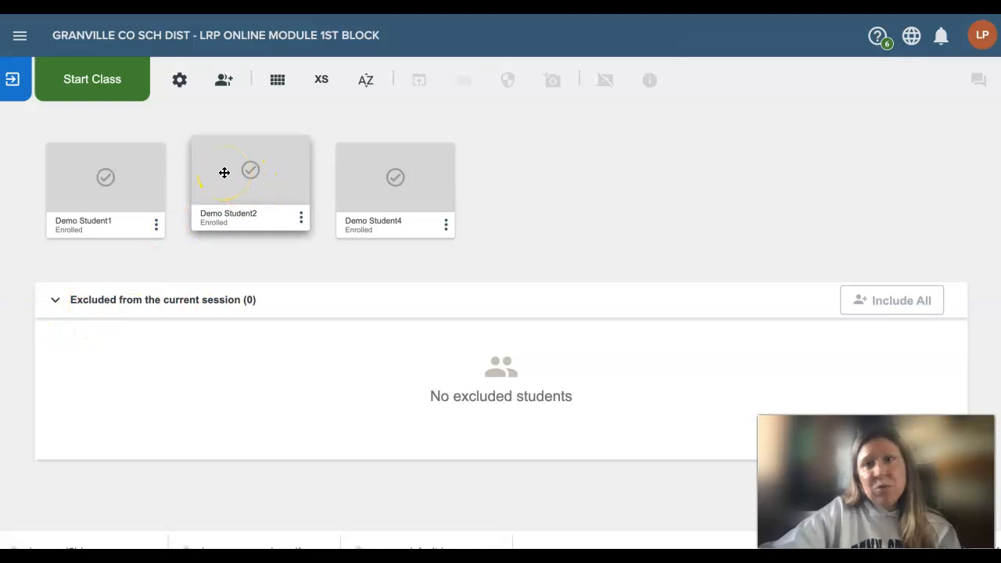
{"action": "left_click_drag", "start_coordinate": [224, 172], "coordinate": [225, 423]}
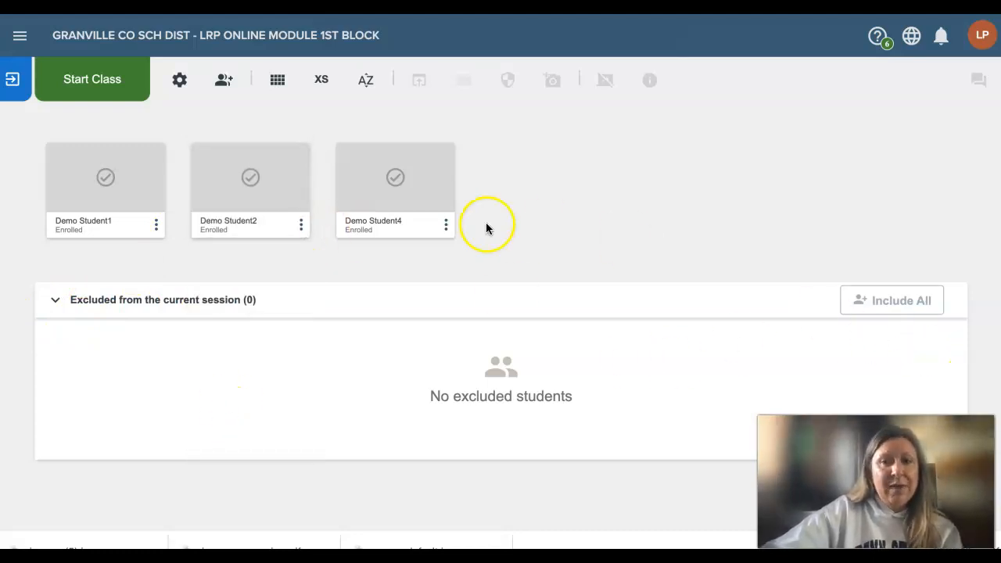
{"action": "left_click_drag", "start_coordinate": [224, 182], "coordinate": [34, 393]}
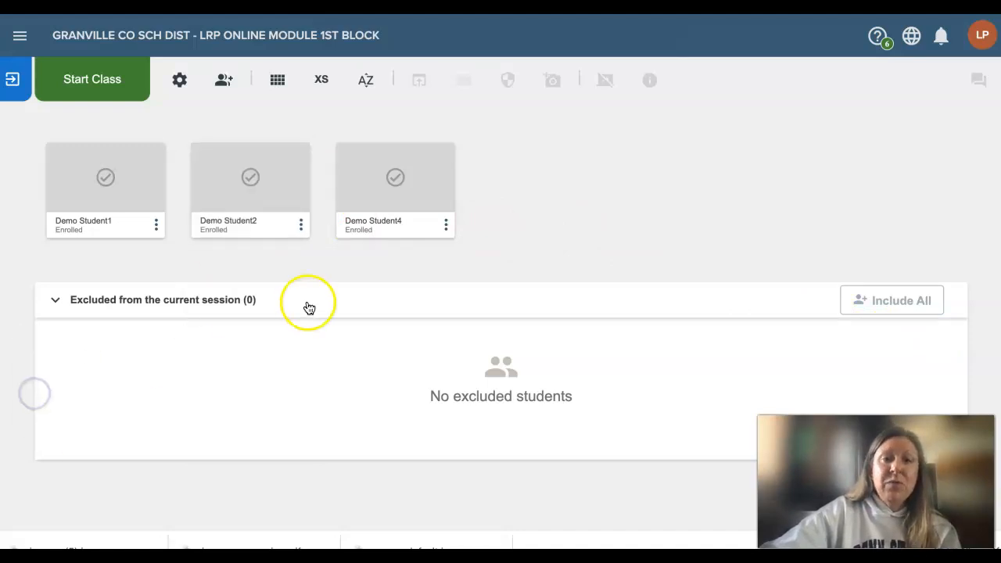
Step: Start the session for the LRP Online Module 1st Block class
{"action": "left_click", "coordinate": [89, 93]}
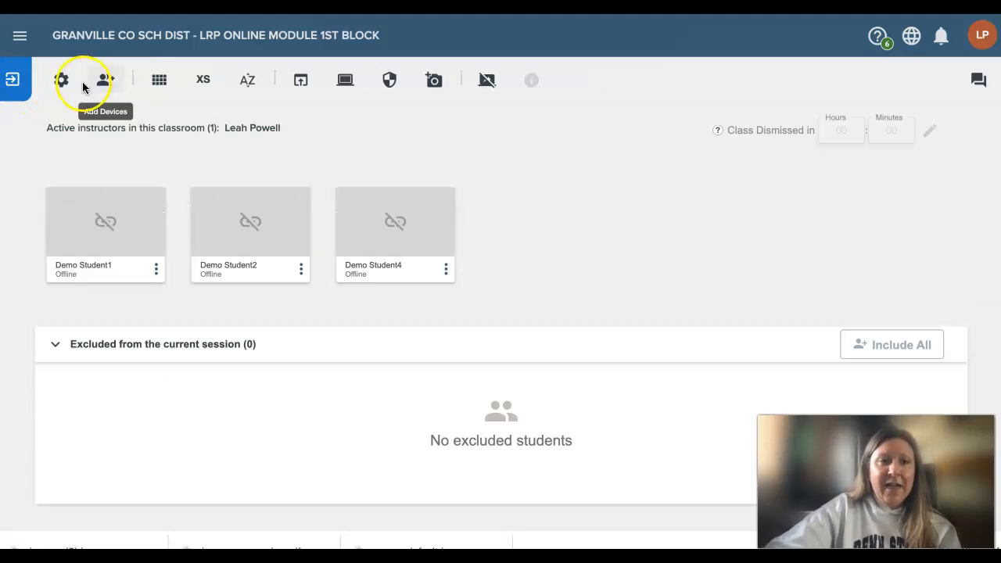